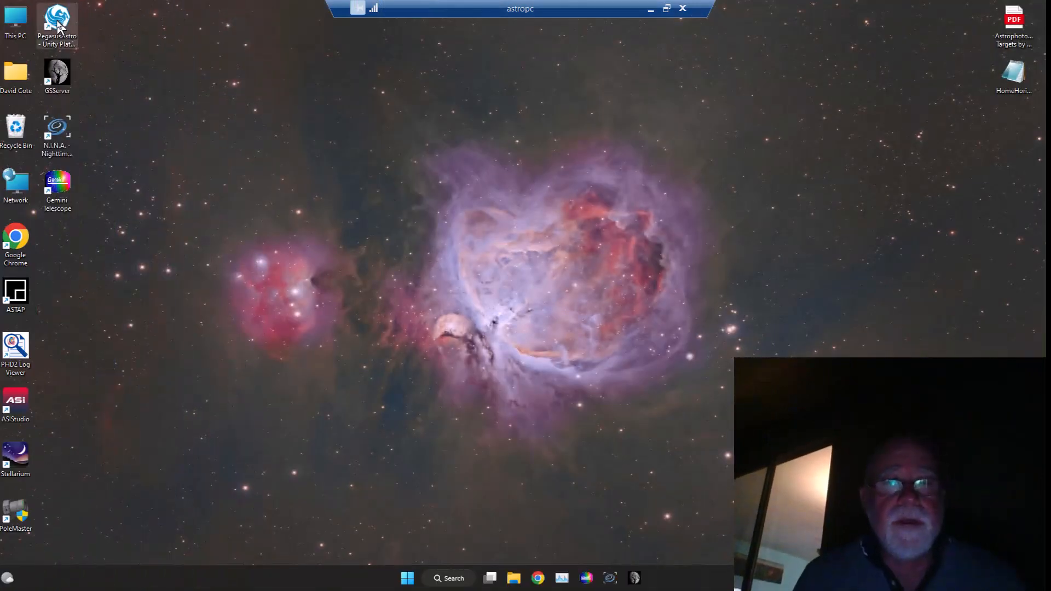
Step: Launch the Pegasus Astro Unity Platform and GS Server from their desktop shortcuts
click(59, 26)
double_click(59, 26)
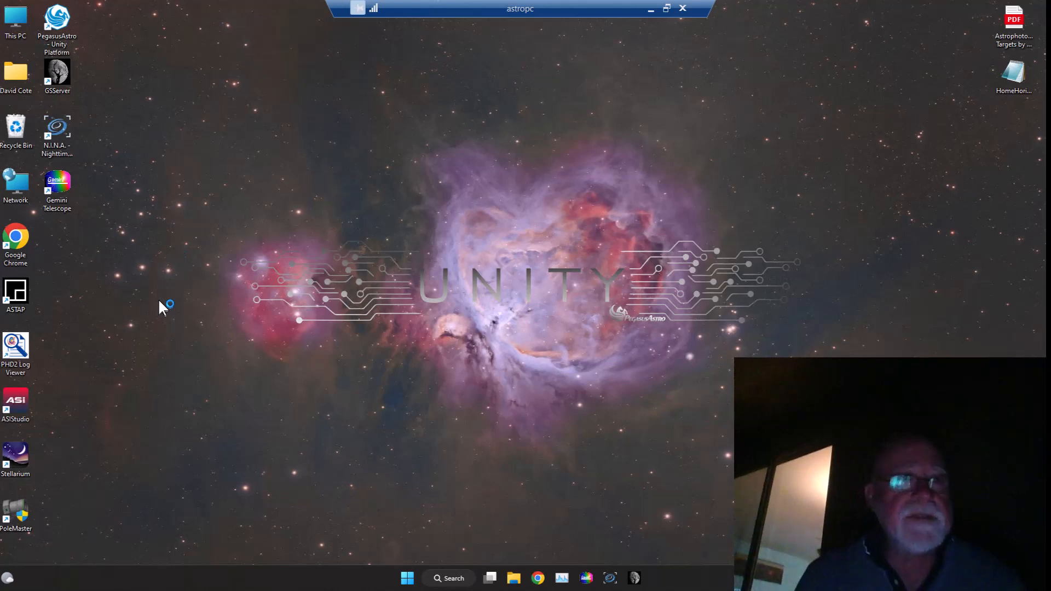
double_click(60, 78)
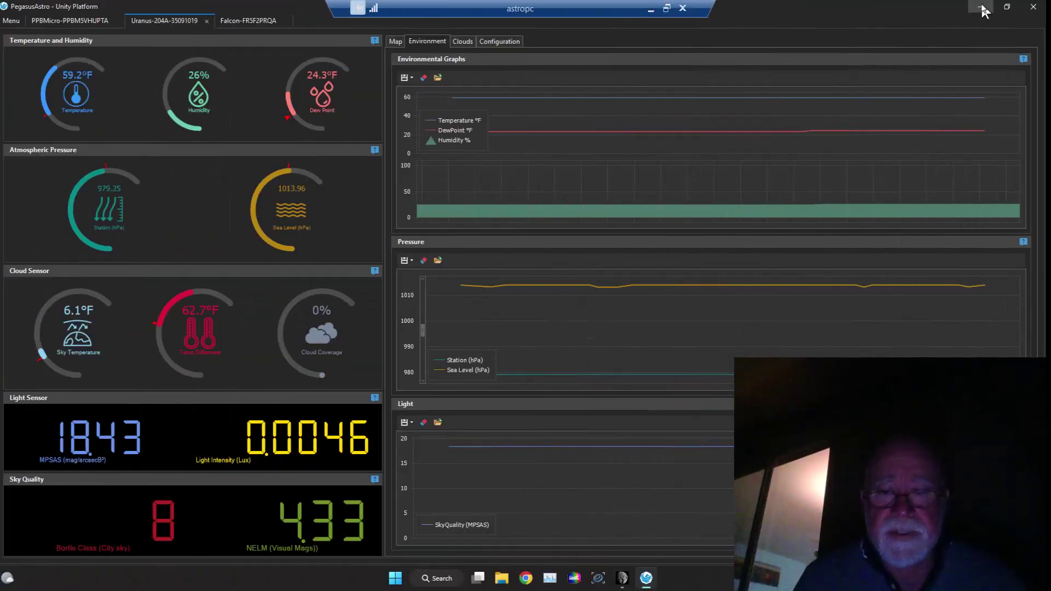
Step: Minimize the Unity Platform and GS Server windows so the desktop shows again
click(980, 7)
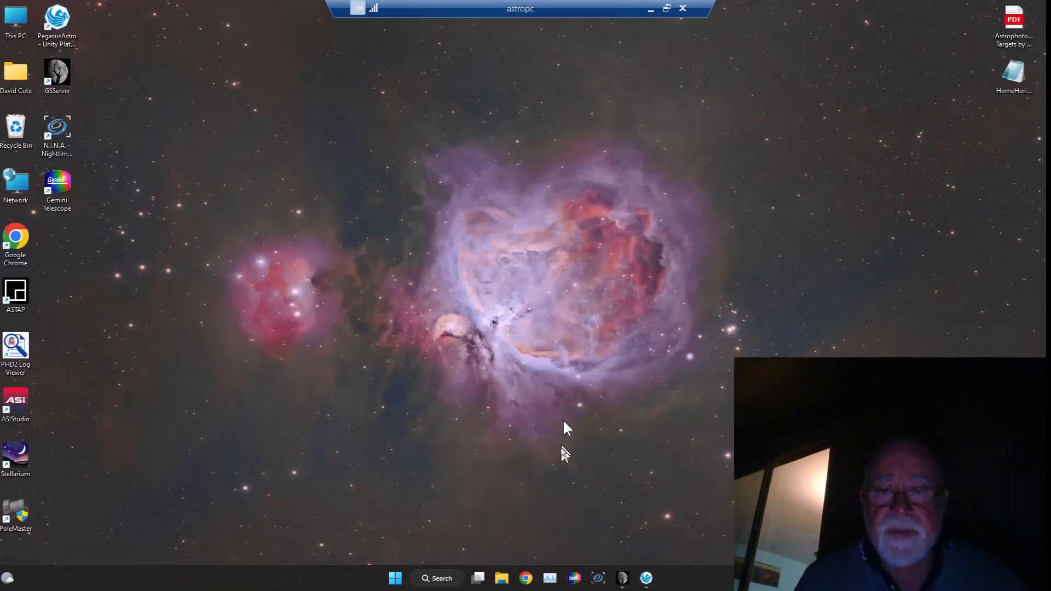
click(624, 580)
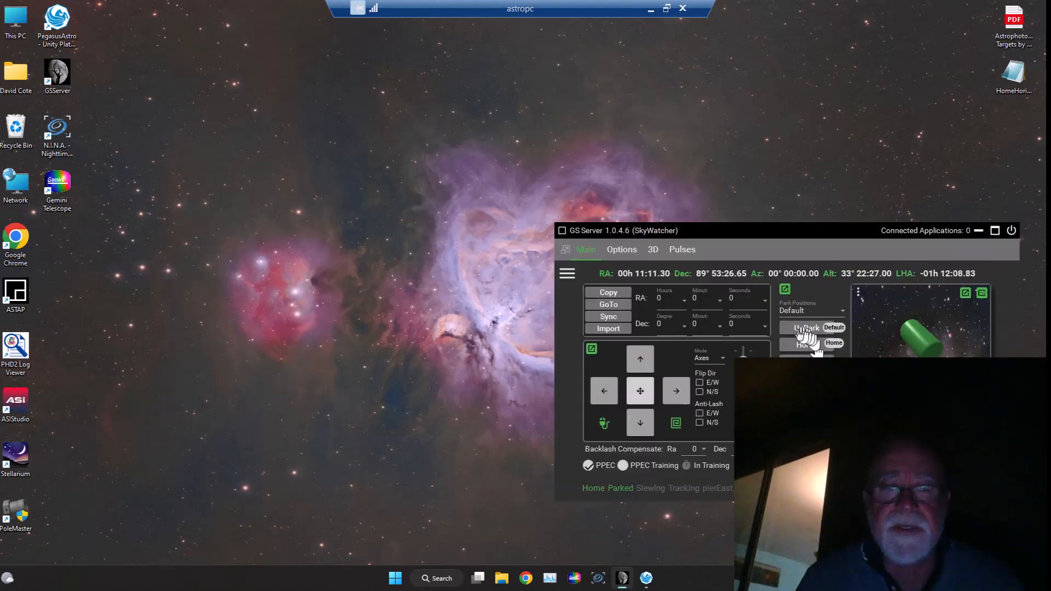
click(980, 232)
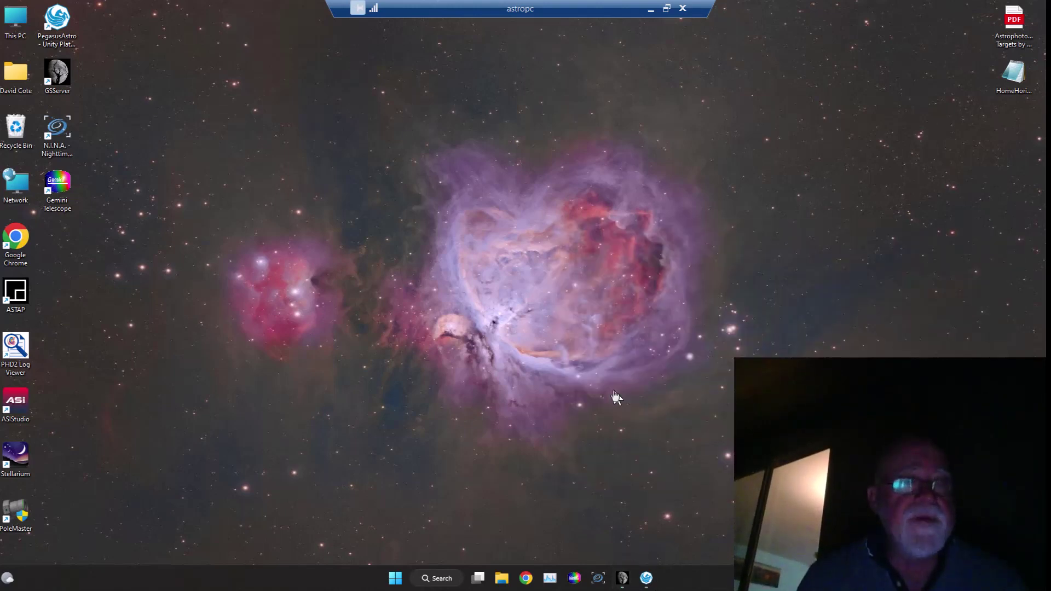
Step: Launch N.I.N.A. with the AT 80 EDT profile and connect all equipment at once
double_click(58, 133)
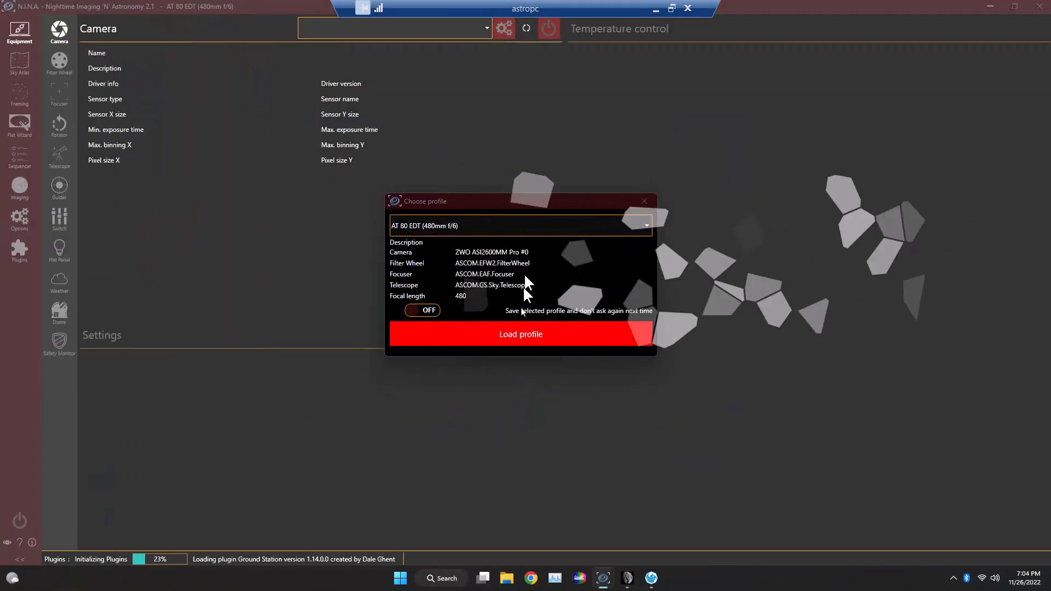
click(521, 334)
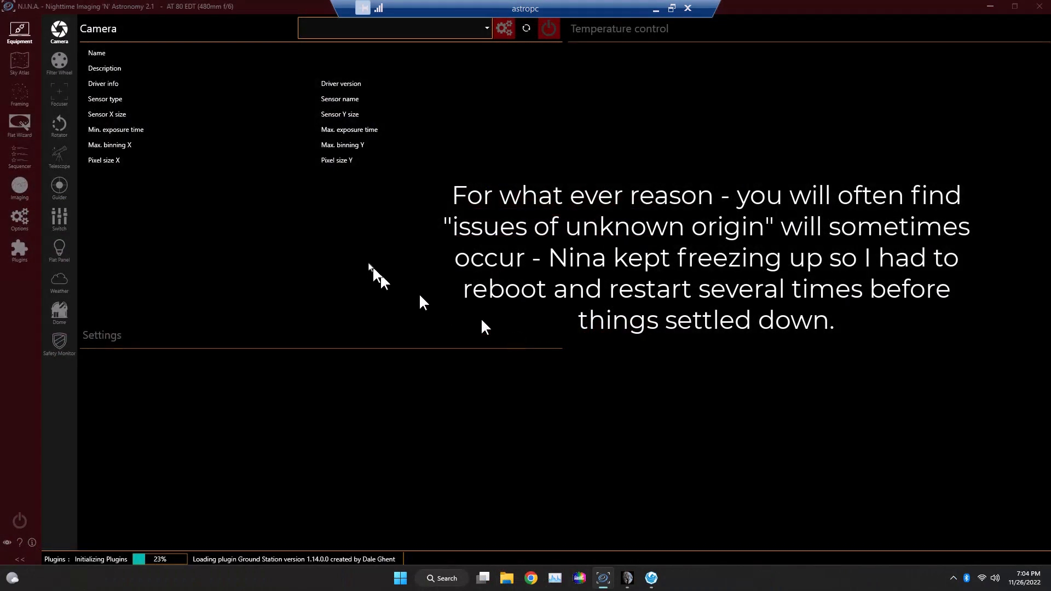
click(20, 523)
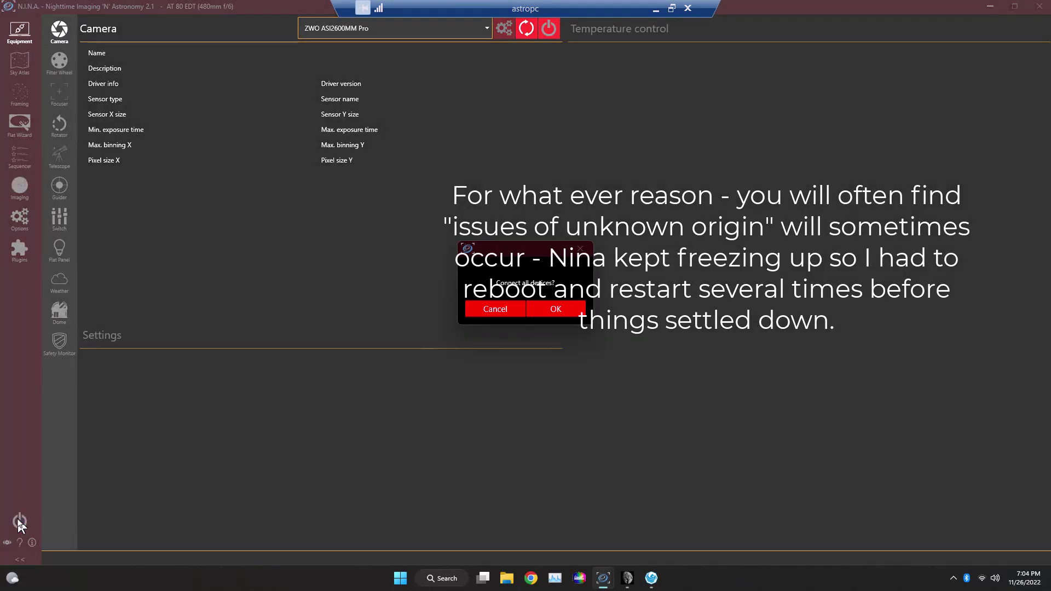
click(555, 309)
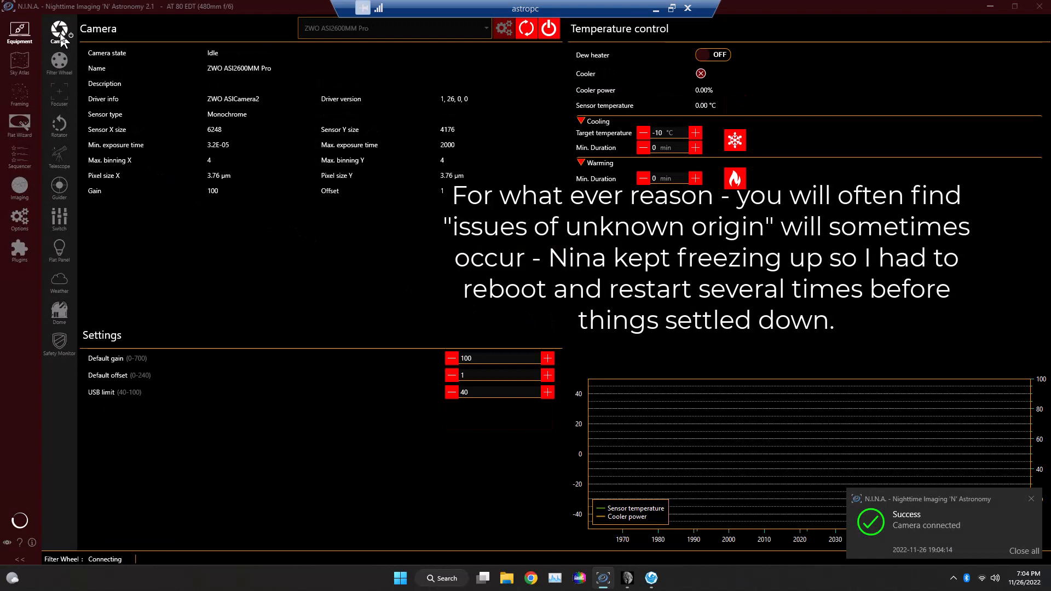
Step: Start camera cooling toward −10 °C and dismiss all device-connection notifications
click(736, 142)
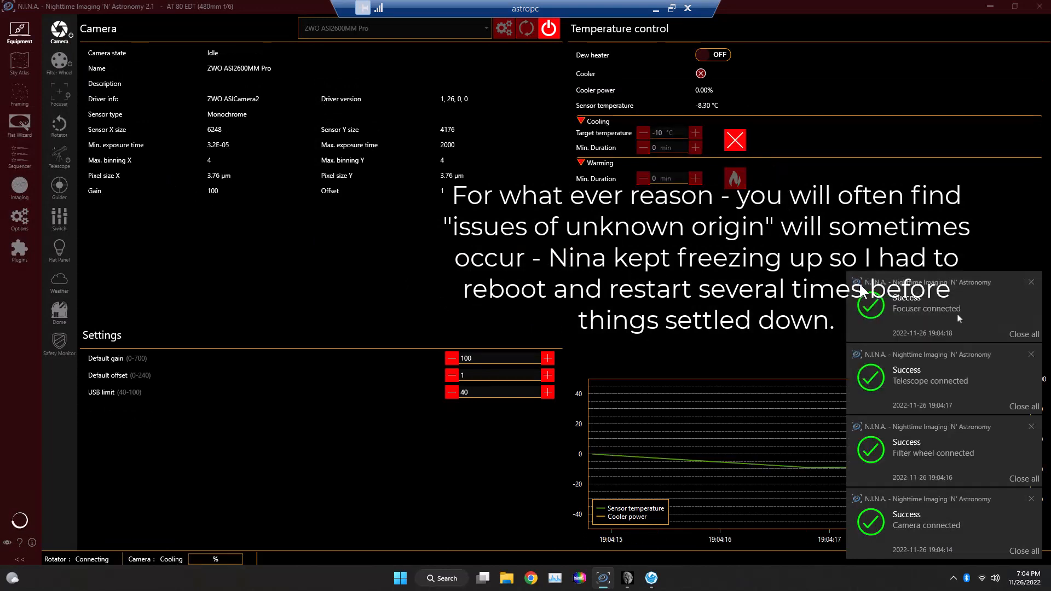
click(1023, 335)
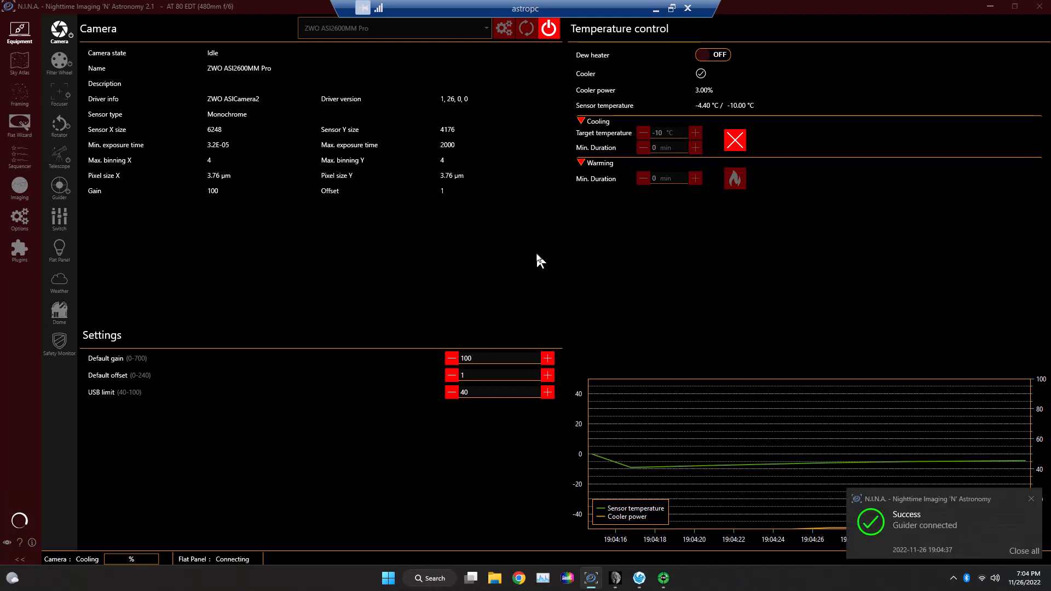
click(1024, 554)
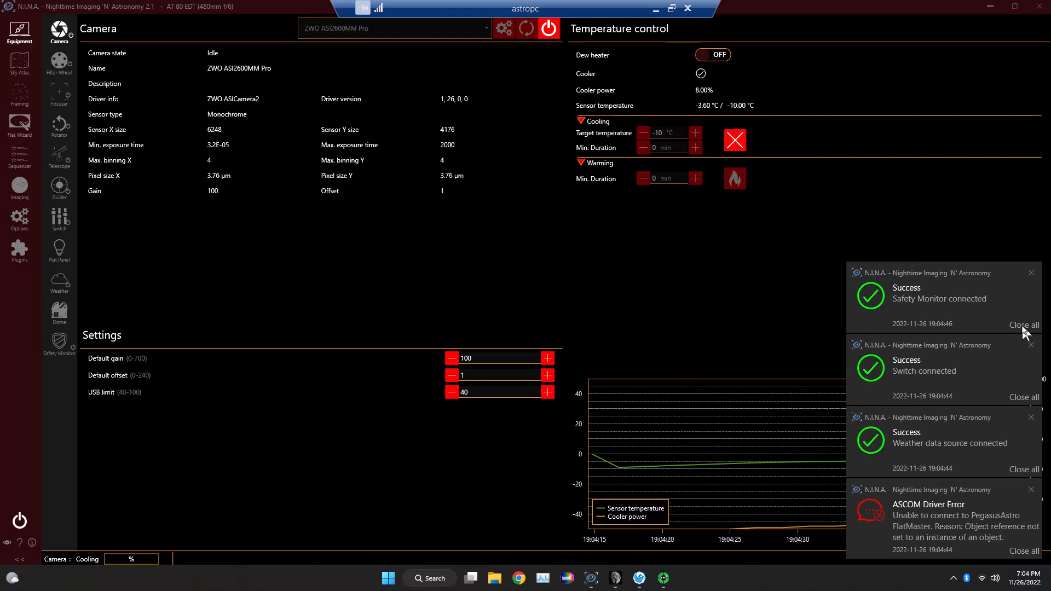
click(1023, 325)
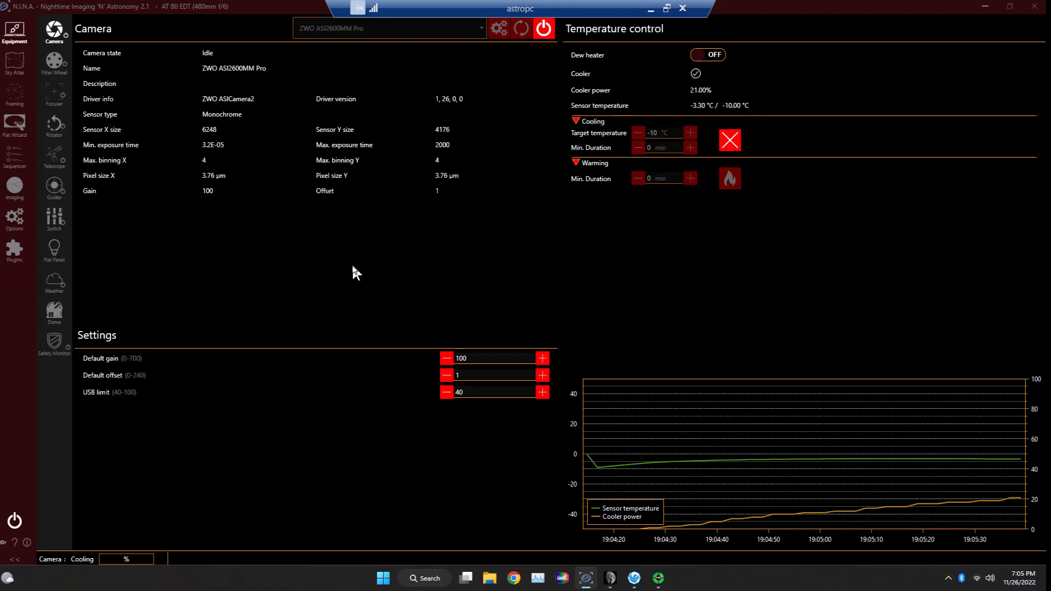
Step: Load Sh2 132 Lion Nebula.json into the advanced sequencer
click(17, 163)
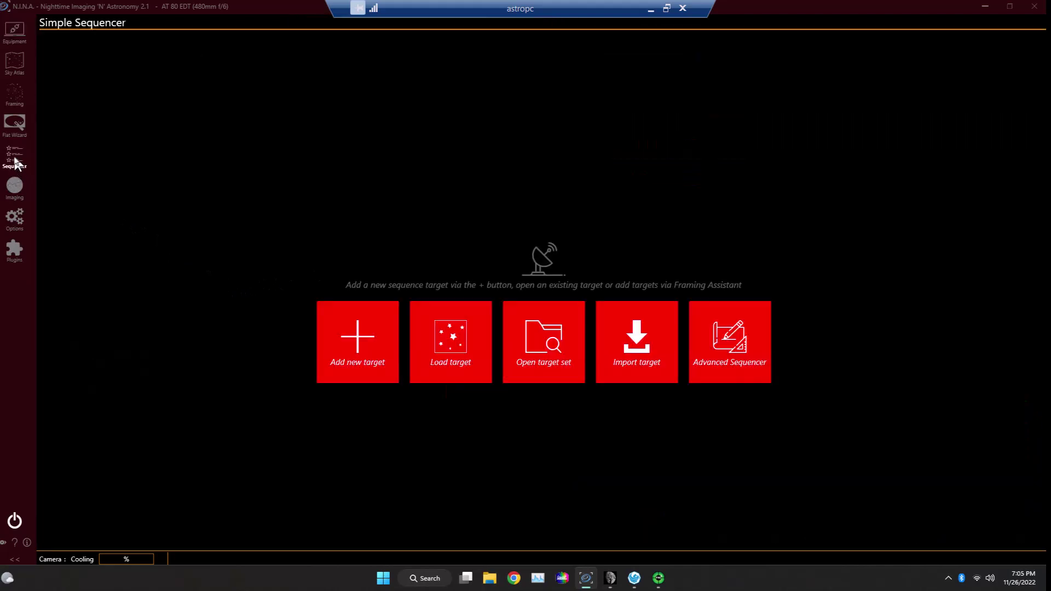
click(744, 325)
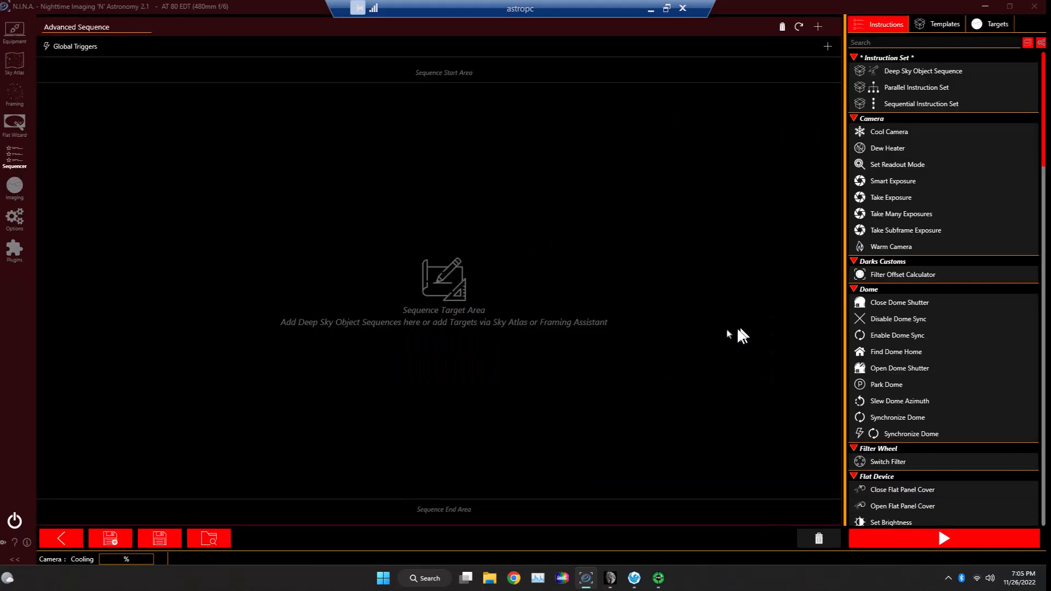
click(210, 540)
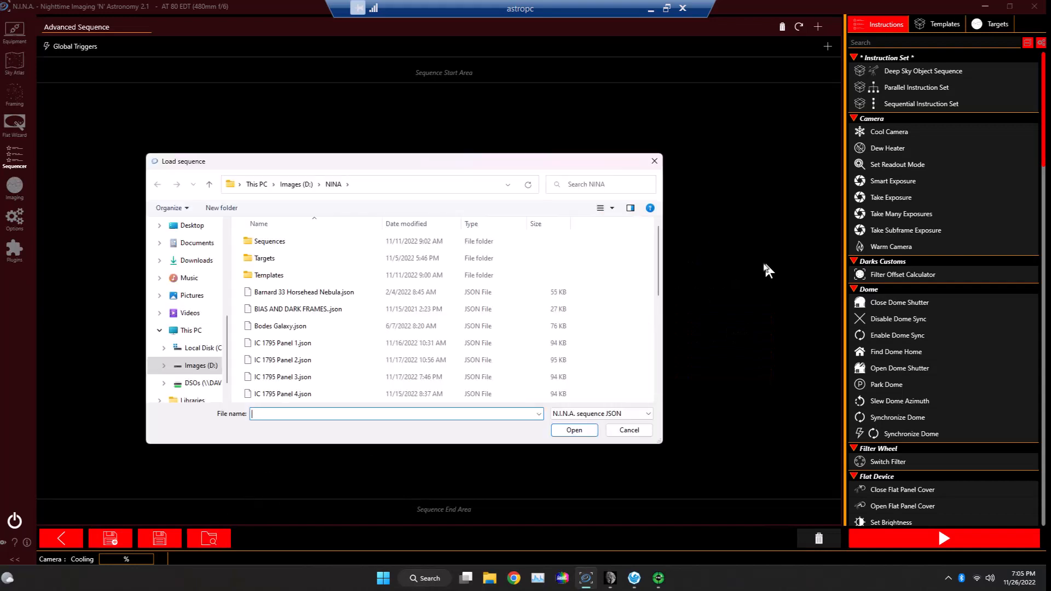
mouse_move(658, 258)
drag(659, 254, 659, 386)
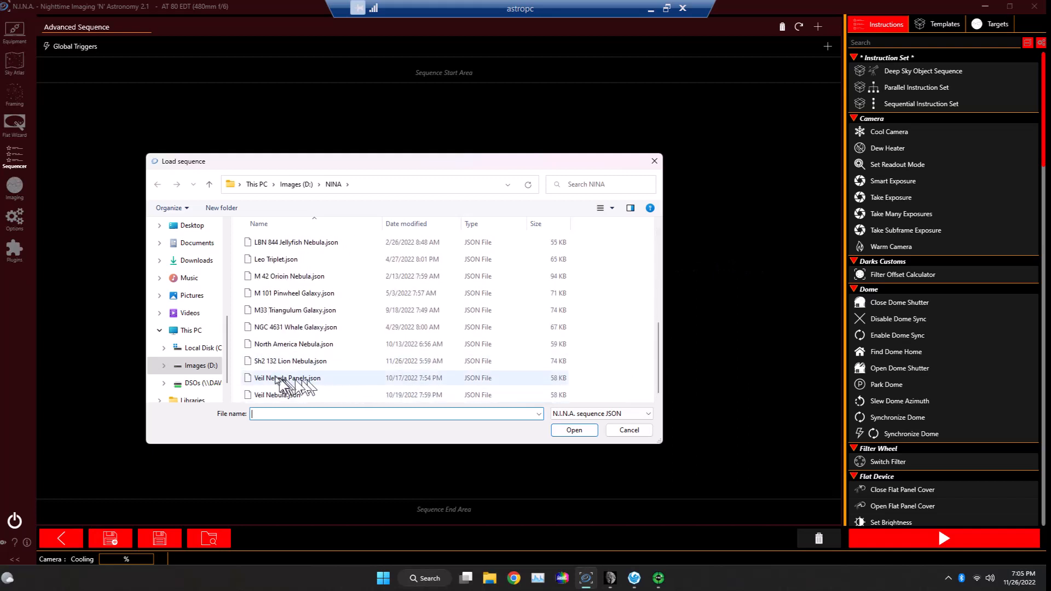
double_click(269, 362)
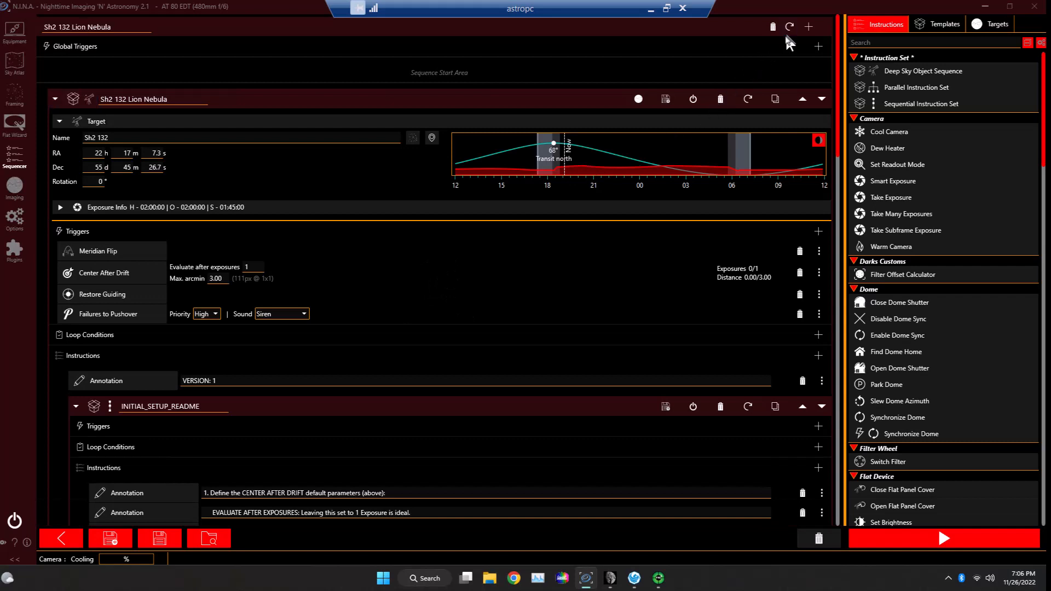
Step: Reset and start the Lion Nebula sequence, then check camera cooling on the Equipment page
click(789, 31)
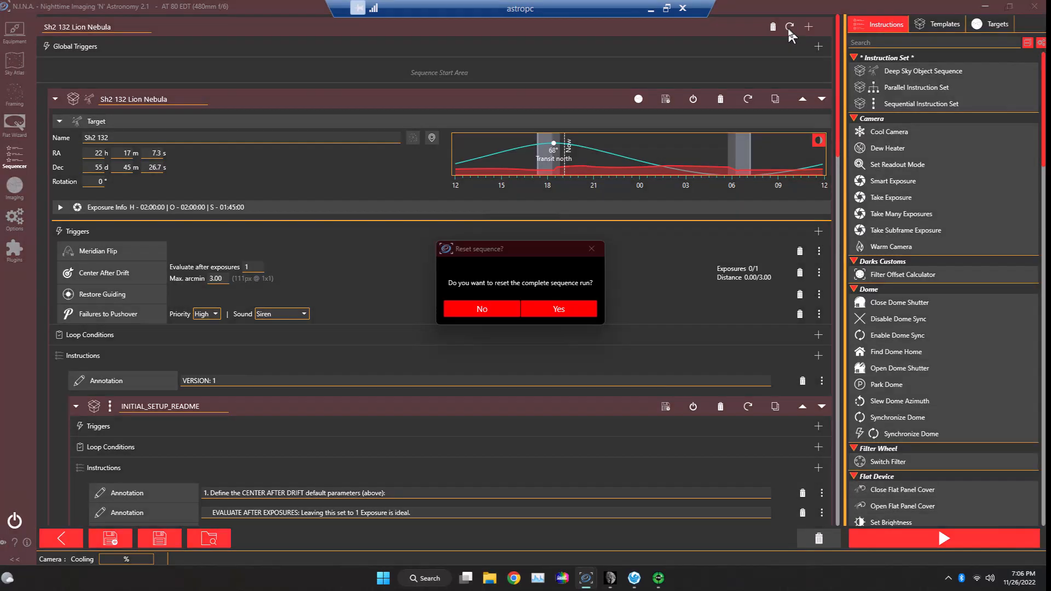
click(549, 309)
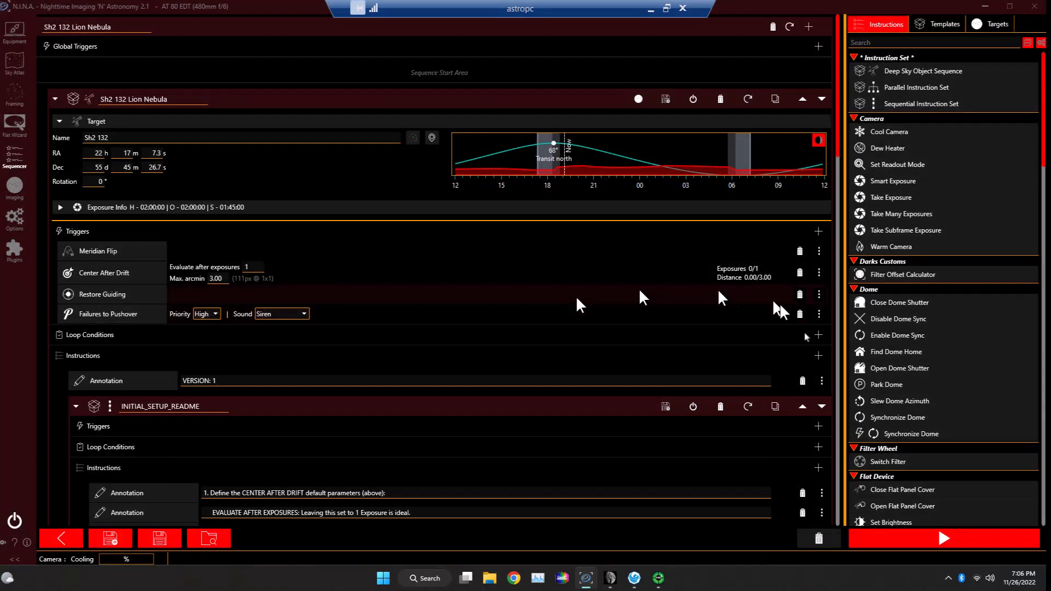
click(924, 545)
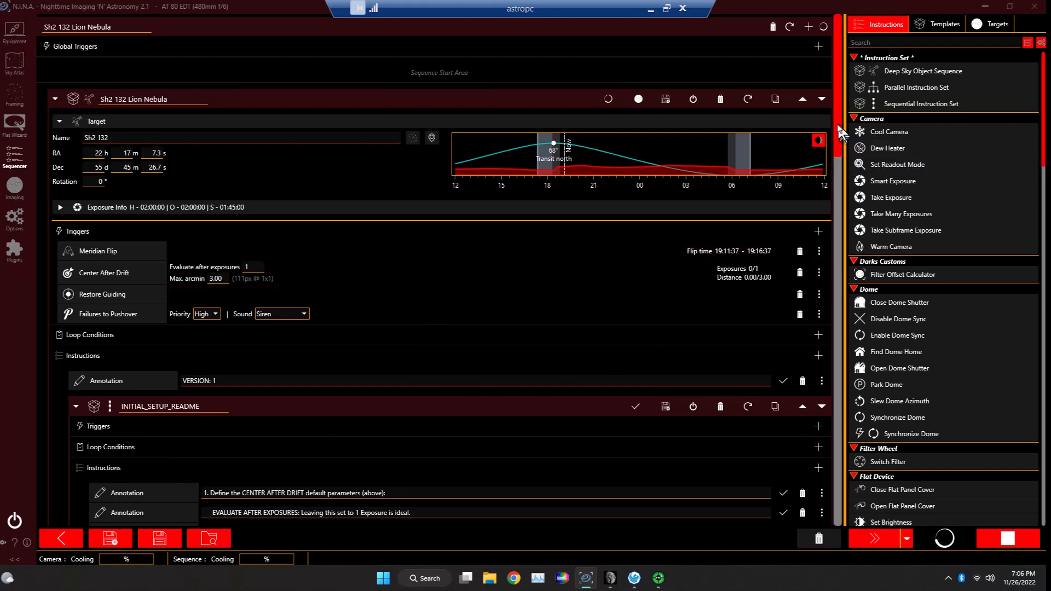
drag(835, 148, 846, 337)
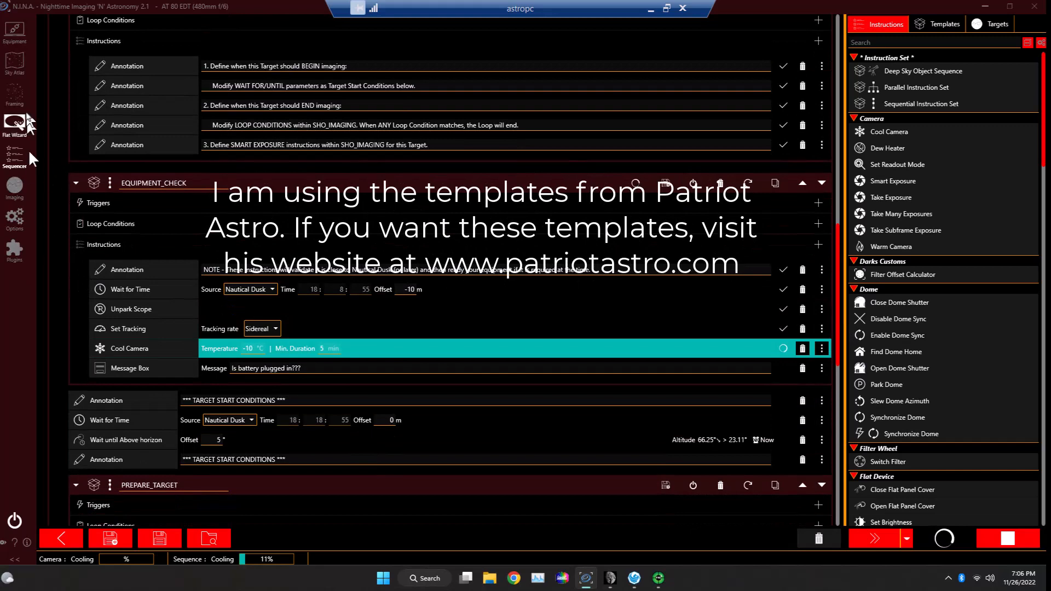
click(14, 35)
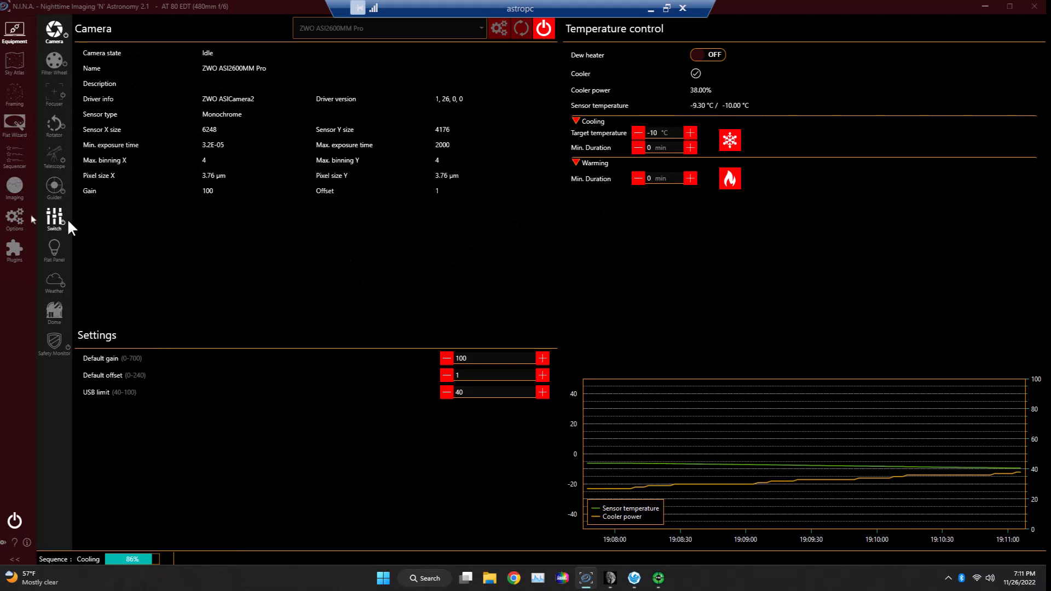
Step: Continue past the 'Is battery plugged in???' reminder so the first 300 s H-alpha exposure begins
click(15, 188)
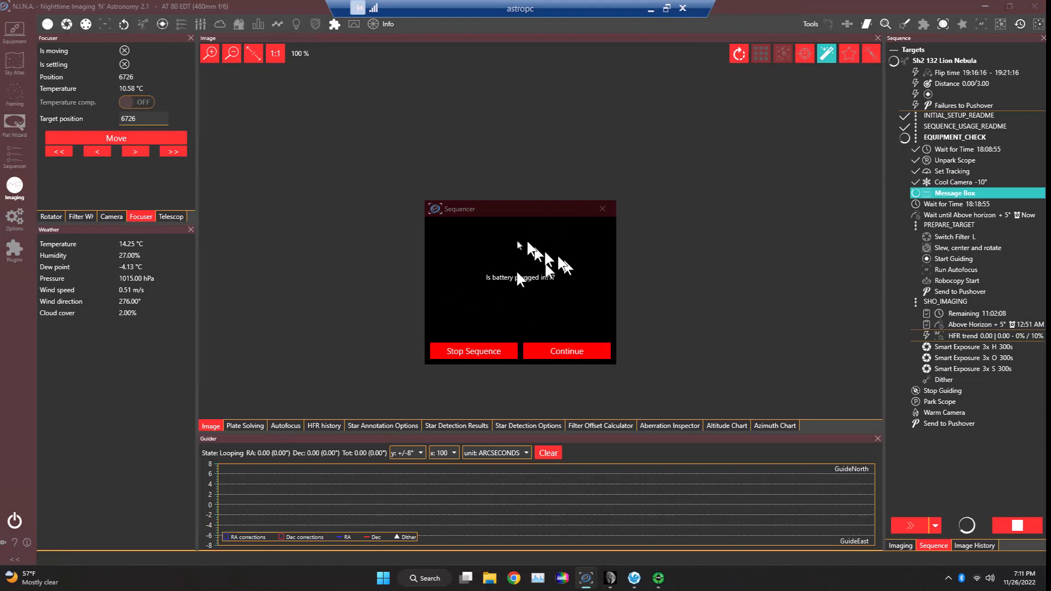
click(575, 355)
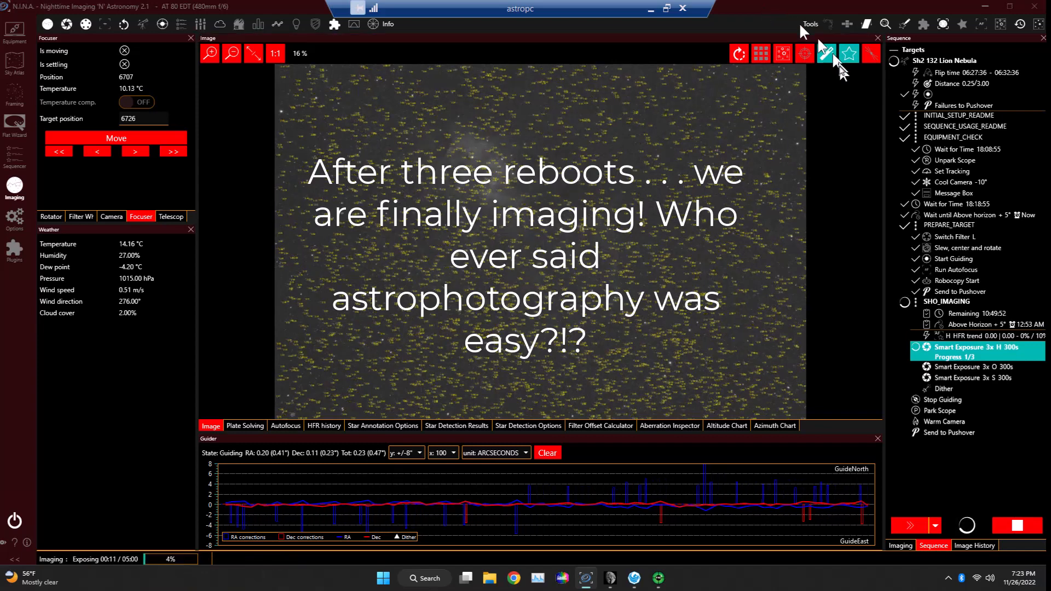
Step: Switch off the star annotation markers on the displayed H-alpha frame
click(852, 53)
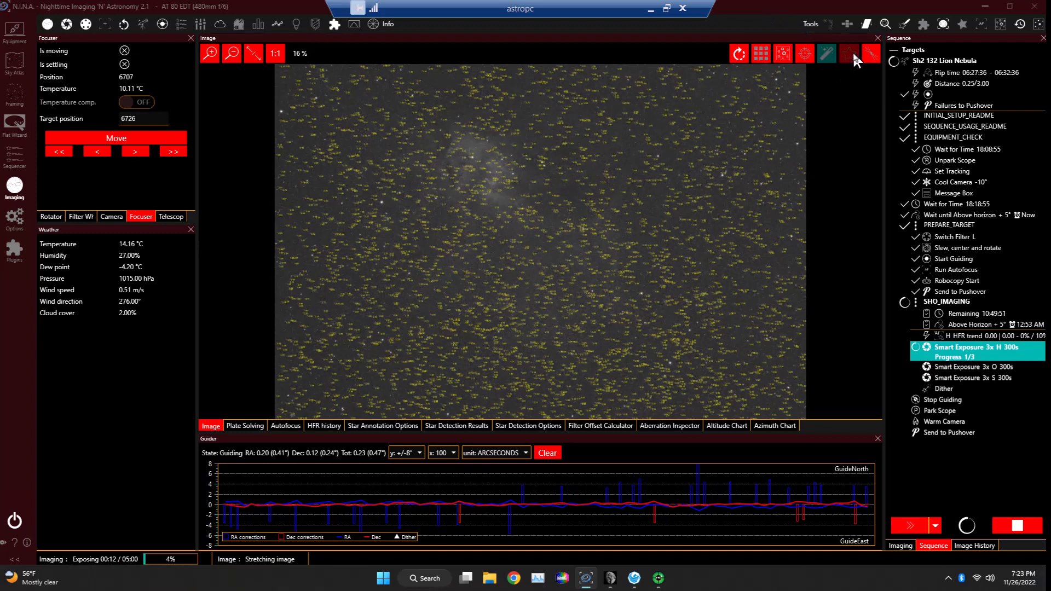